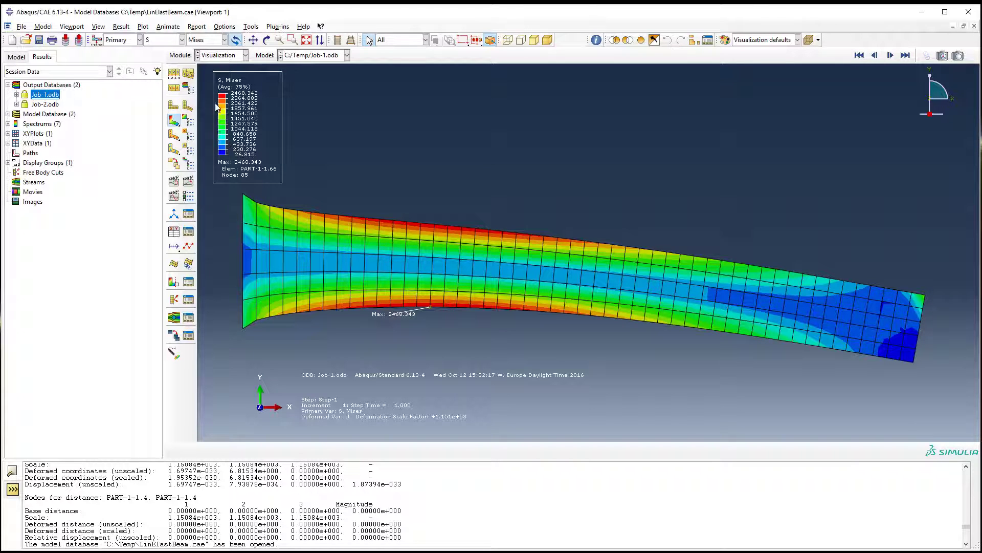
Apply the Black to white spectrum to the Mises stress contour plot
{"action": "left_click", "coordinate": [191, 123]}
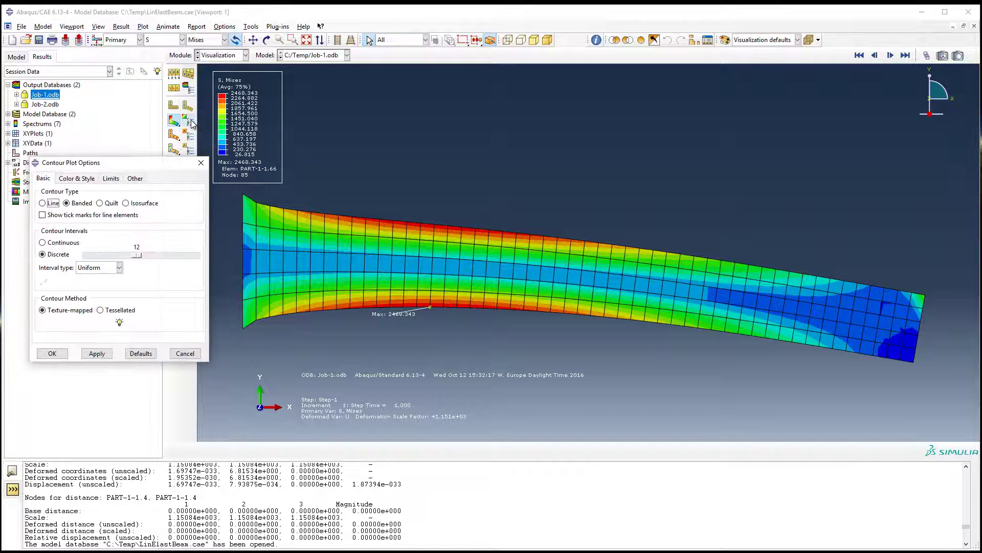
{"action": "left_click", "coordinate": [82, 178]}
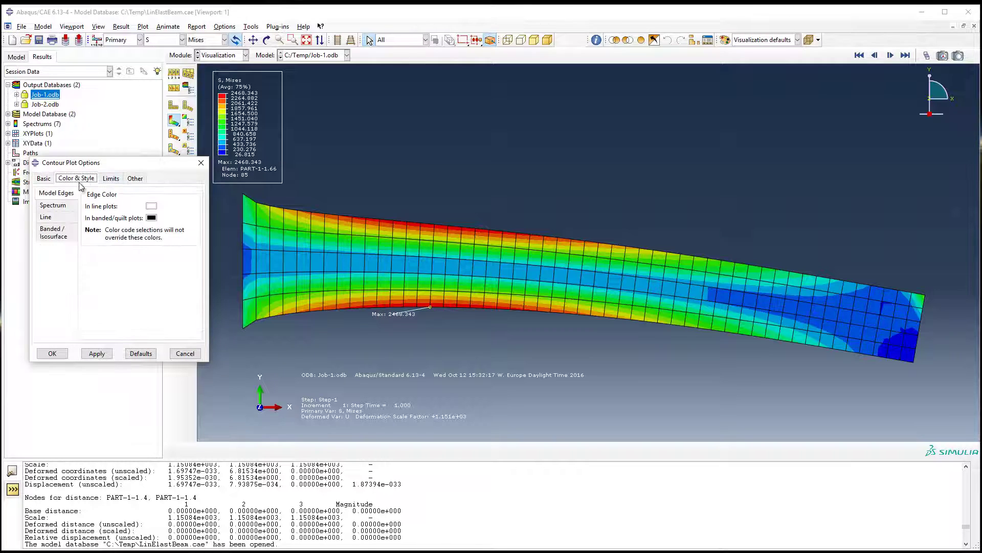
{"action": "left_click", "coordinate": [54, 205]}
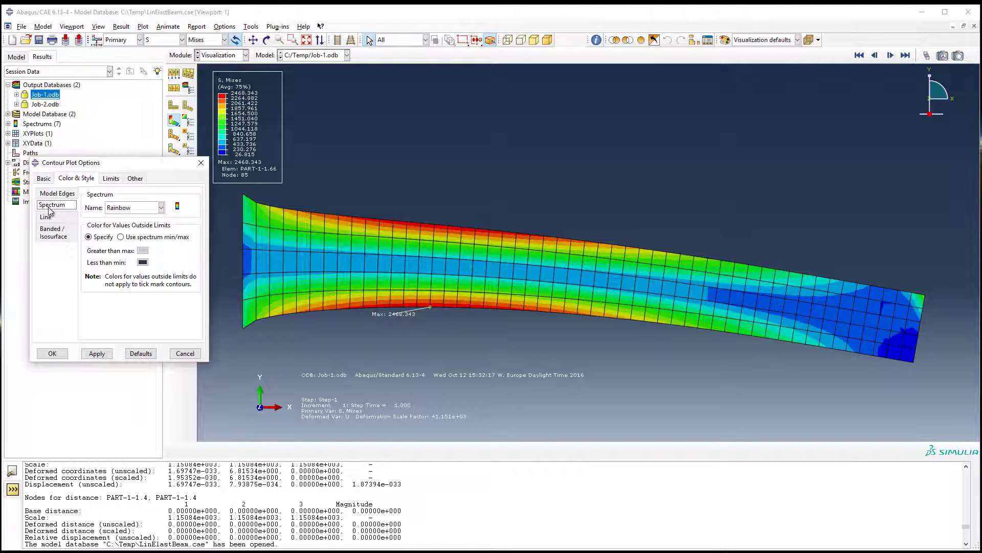
{"action": "left_click", "coordinate": [129, 208]}
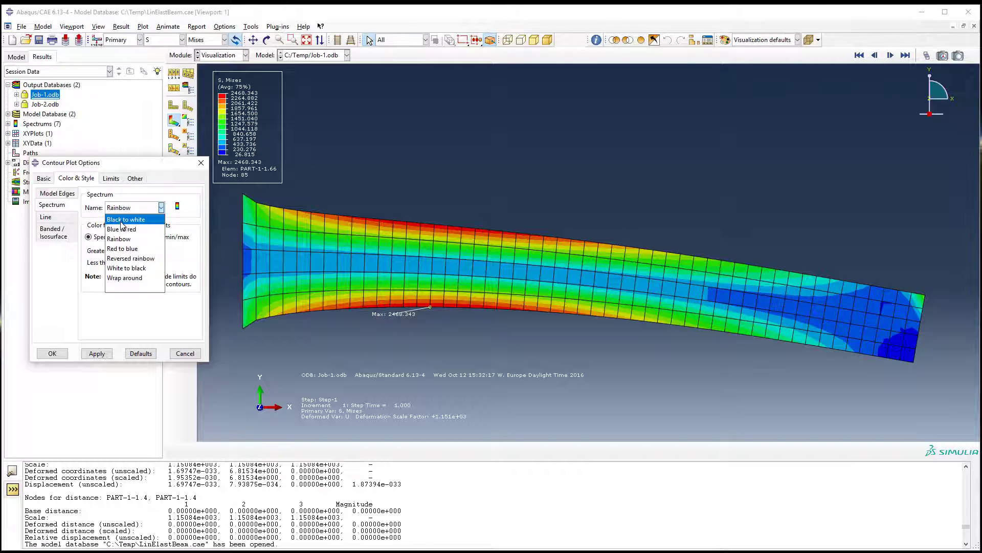
{"action": "left_click", "coordinate": [121, 220]}
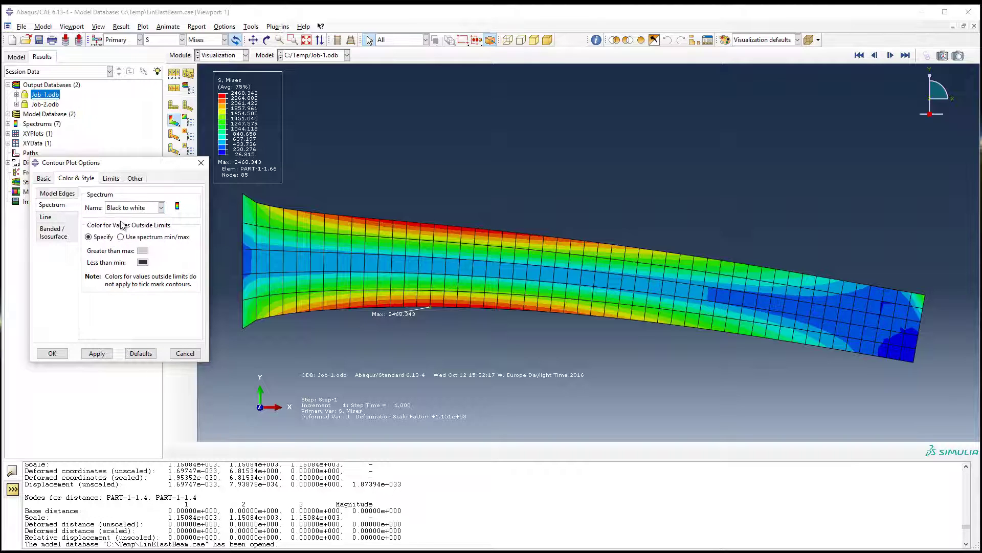
{"action": "left_click", "coordinate": [97, 353]}
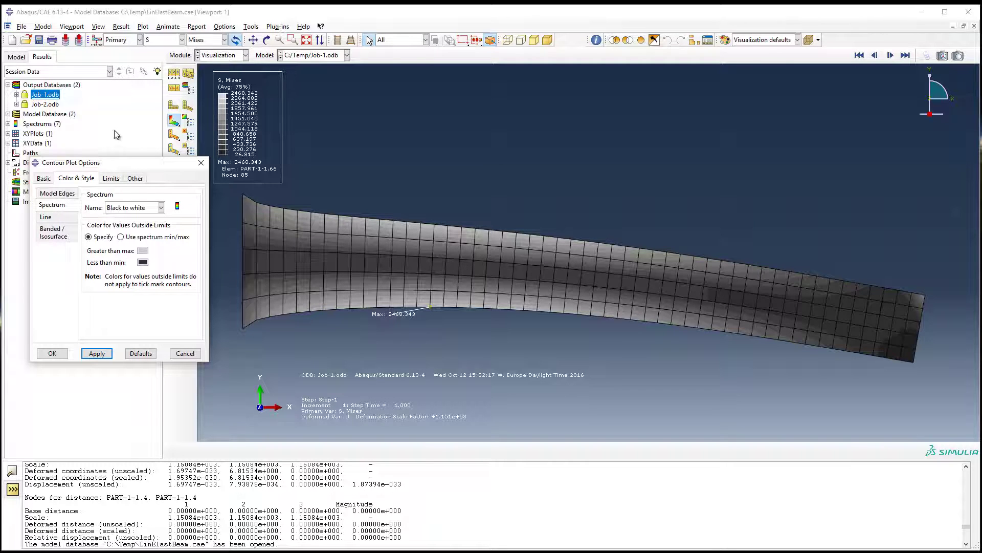
Apply the Blue to red spectrum to the contour plot, and return the spectrum to Rainbow
{"action": "left_click", "coordinate": [154, 208]}
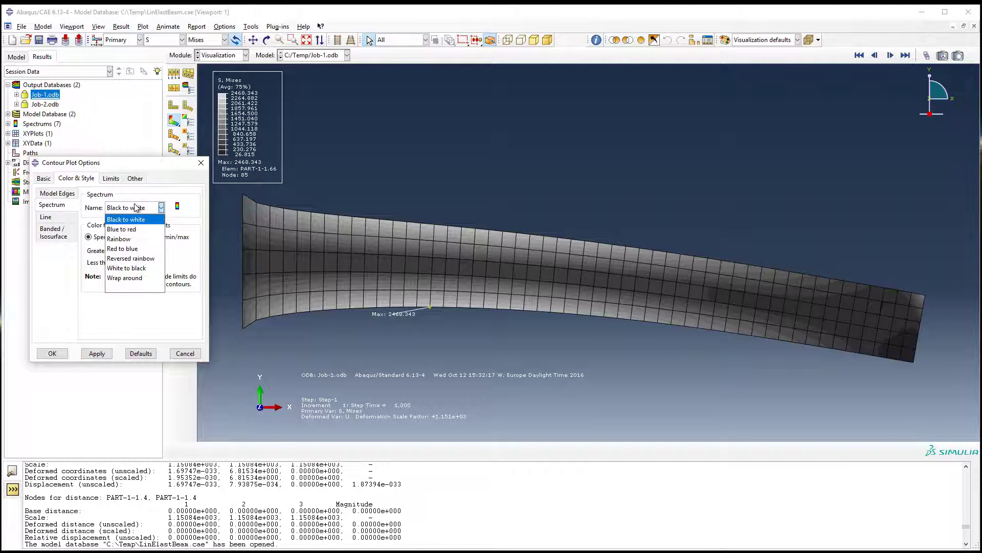
{"action": "left_click", "coordinate": [132, 229]}
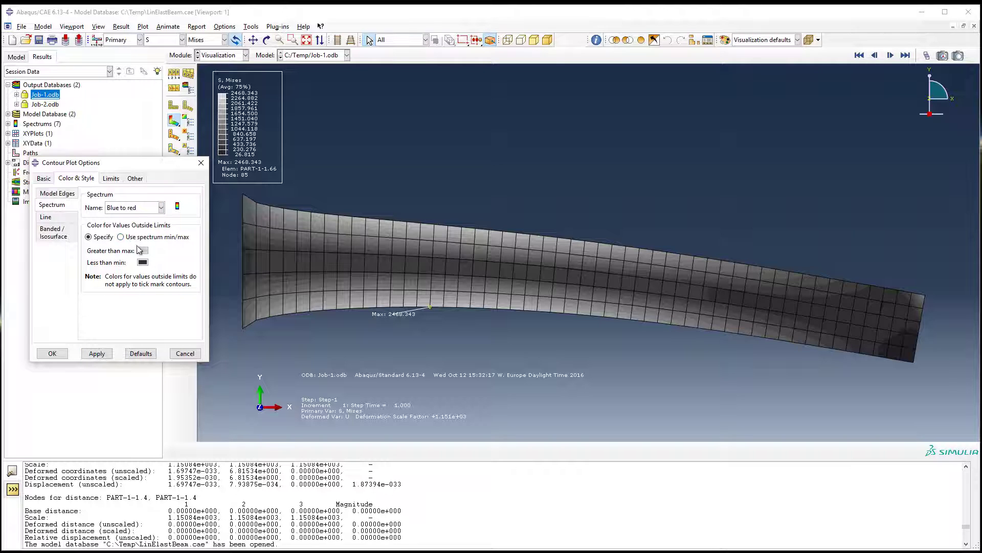
{"action": "left_click", "coordinate": [96, 353]}
{"action": "left_click", "coordinate": [139, 208]}
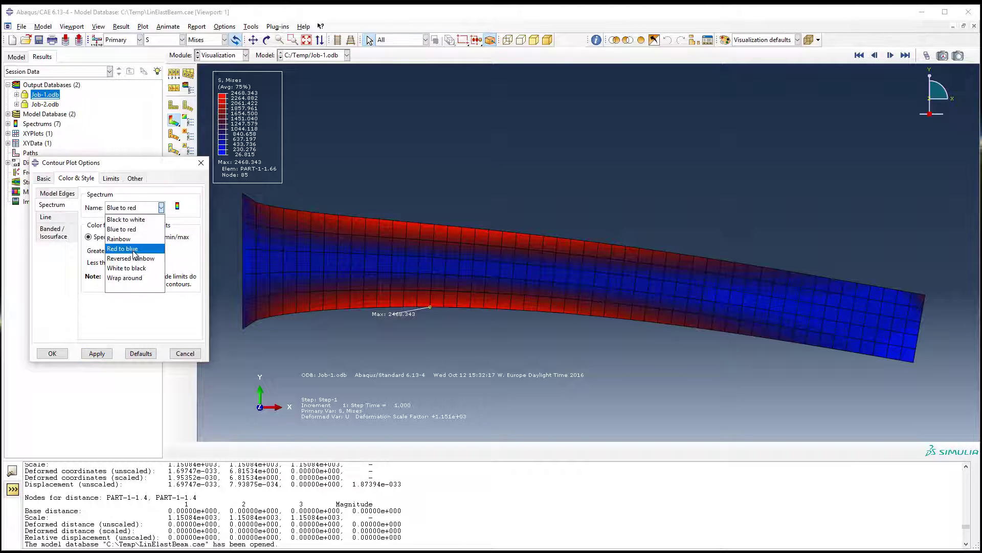
{"action": "left_click", "coordinate": [133, 239]}
{"action": "left_click", "coordinate": [97, 354]}
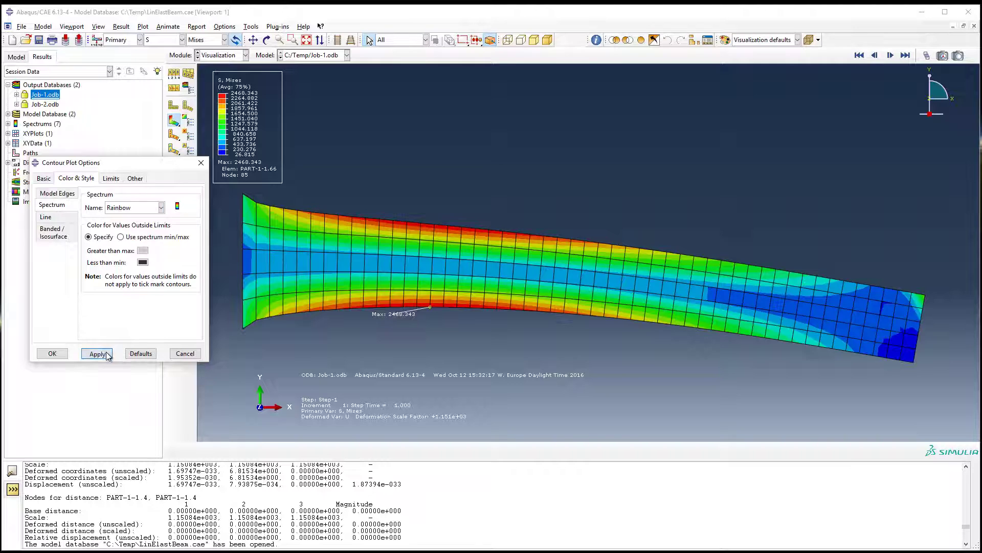
Apply the White to black spectrum to the contour plot, and switch the spectrum to Black to white
{"action": "left_click", "coordinate": [137, 208]}
{"action": "left_click", "coordinate": [138, 219]}
{"action": "left_click", "coordinate": [137, 208]}
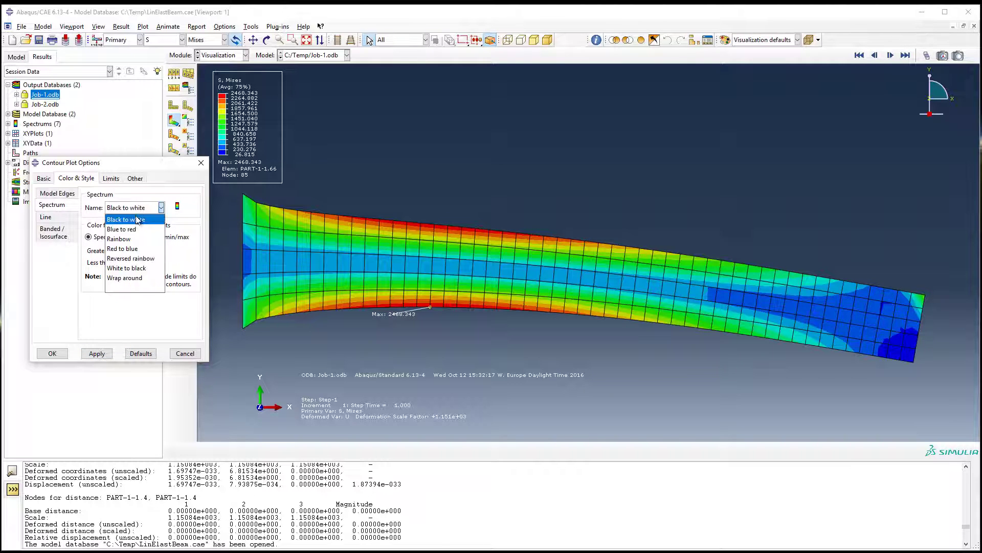
{"action": "left_click", "coordinate": [135, 268]}
{"action": "left_click", "coordinate": [96, 354]}
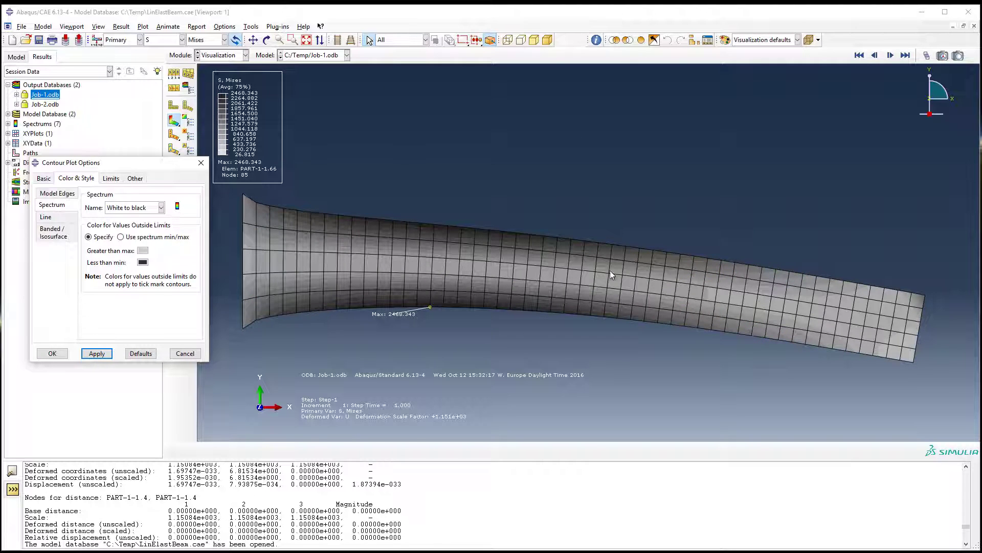
{"action": "left_click", "coordinate": [152, 209]}
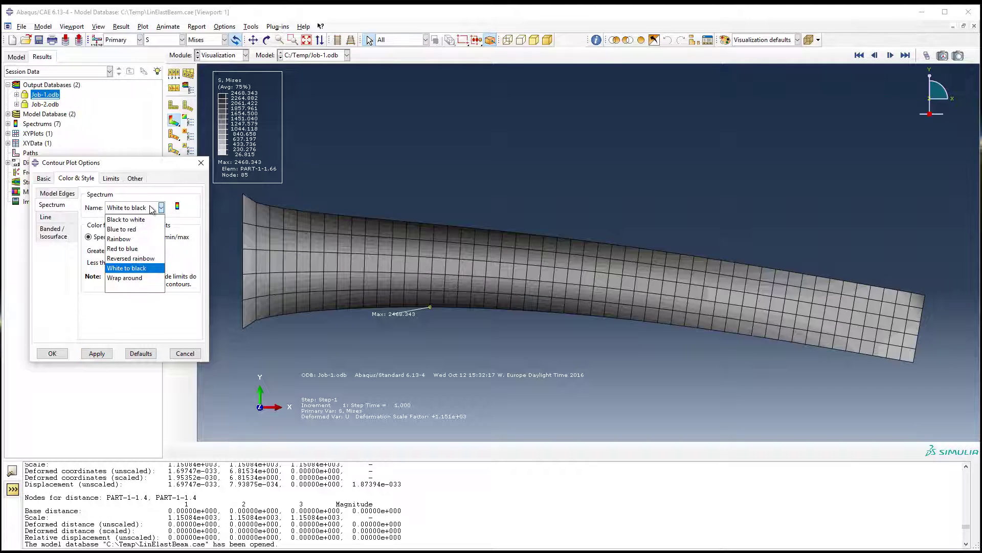
{"action": "left_click", "coordinate": [127, 219]}
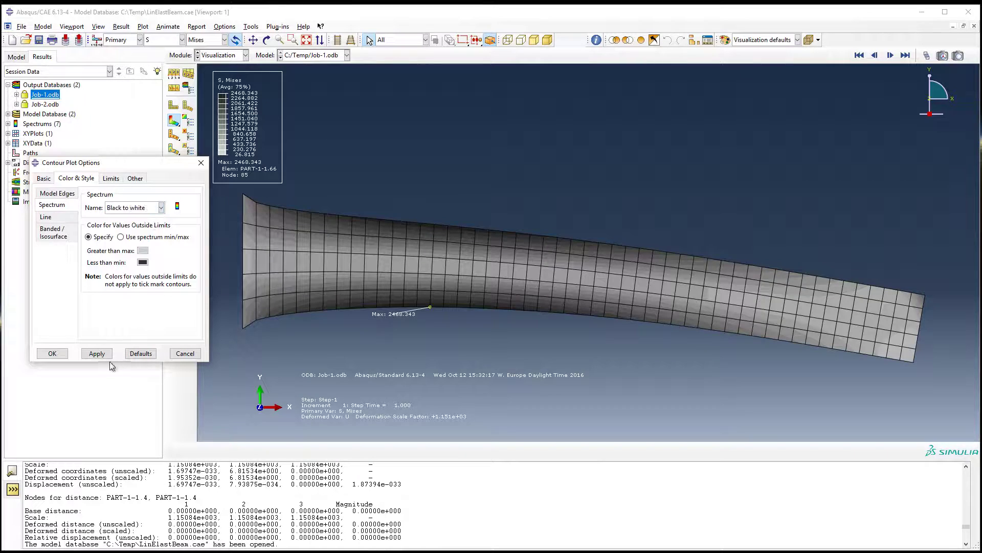
{"action": "left_click", "coordinate": [109, 357]}
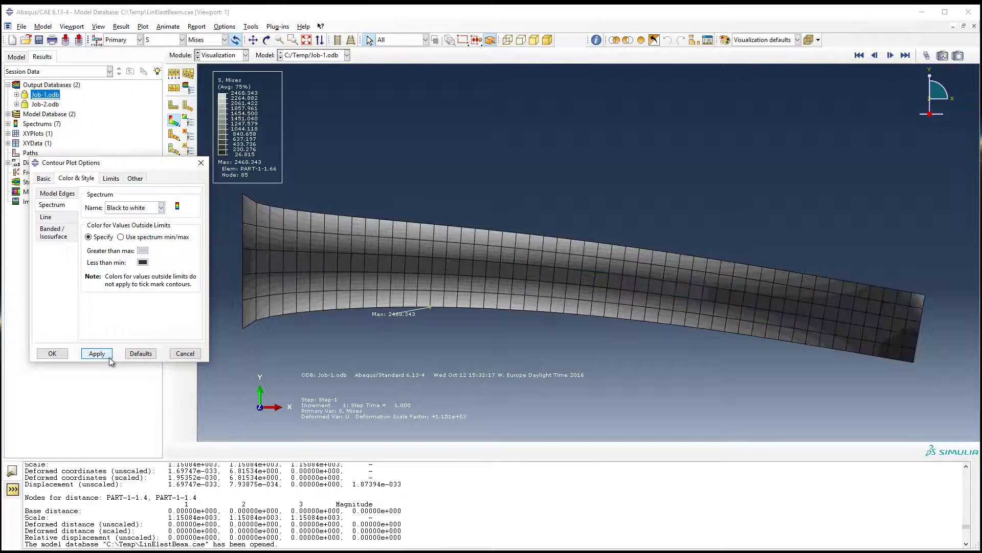
Restore the Rainbow spectrum for the contour plot and close the contour options
{"action": "left_click", "coordinate": [139, 207]}
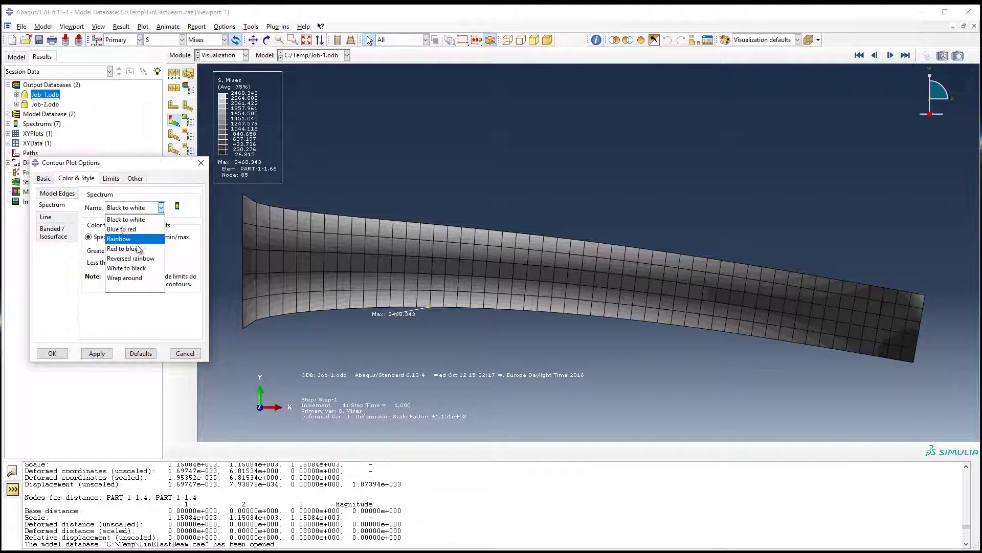
{"action": "left_click", "coordinate": [125, 238]}
{"action": "left_click", "coordinate": [105, 353]}
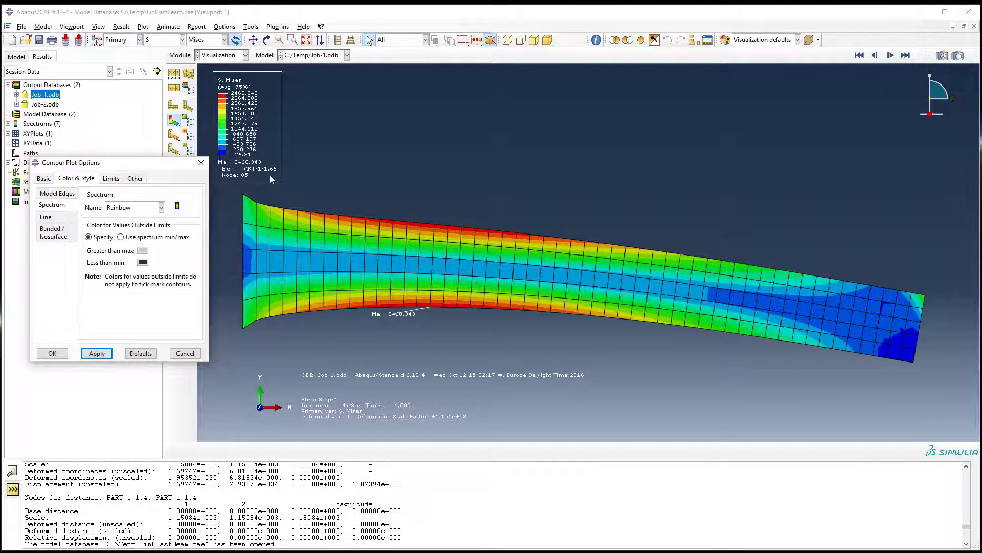
{"action": "left_click", "coordinate": [44, 179]}
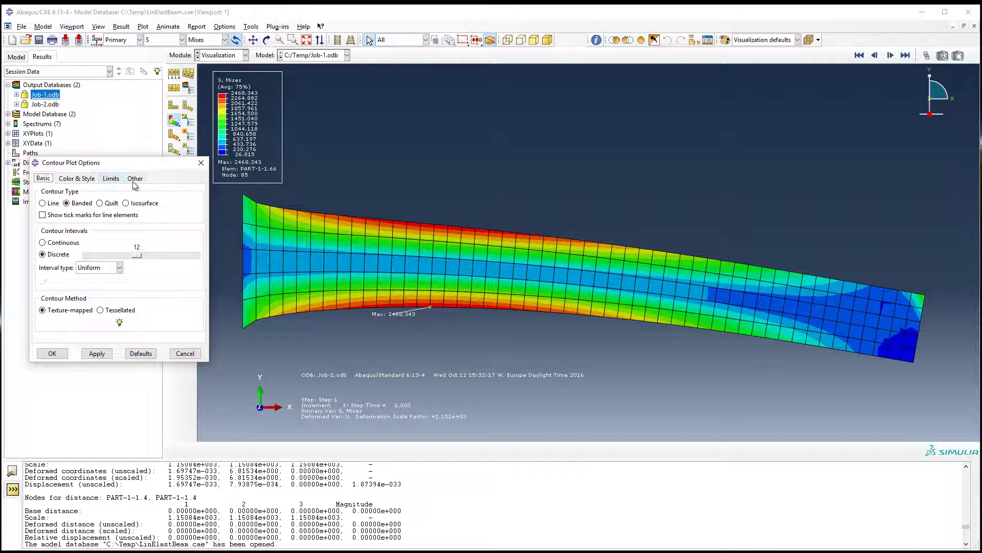
{"action": "left_click", "coordinate": [202, 163]}
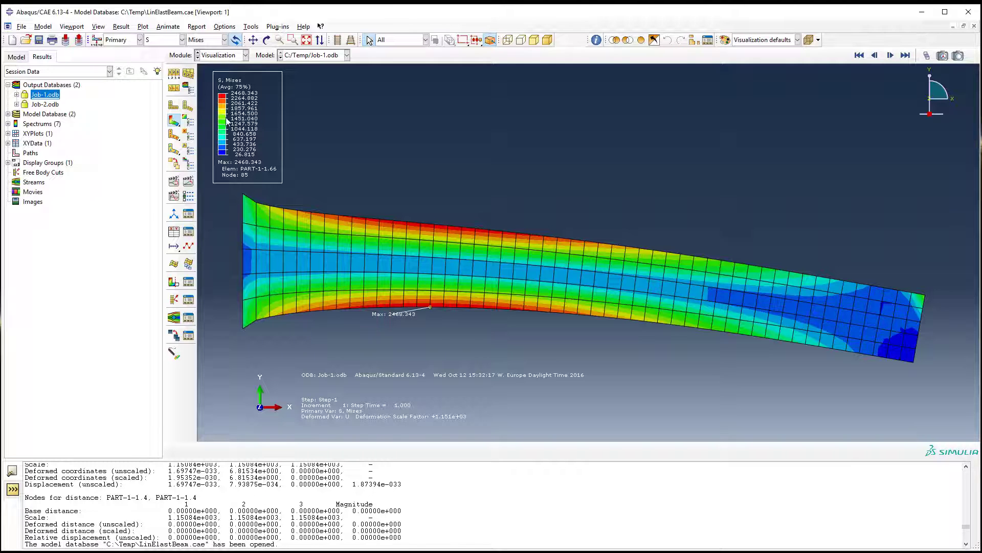
In the viewport annotation options, apply the Scientific number format to the contour legend
{"action": "left_click", "coordinate": [94, 28]}
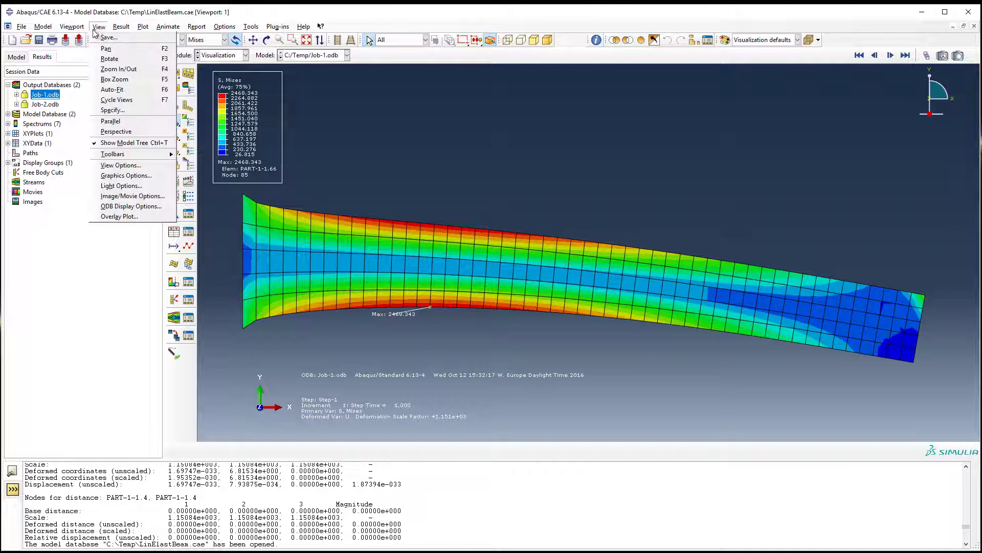
{"action": "mouse_move", "coordinate": [72, 30]}
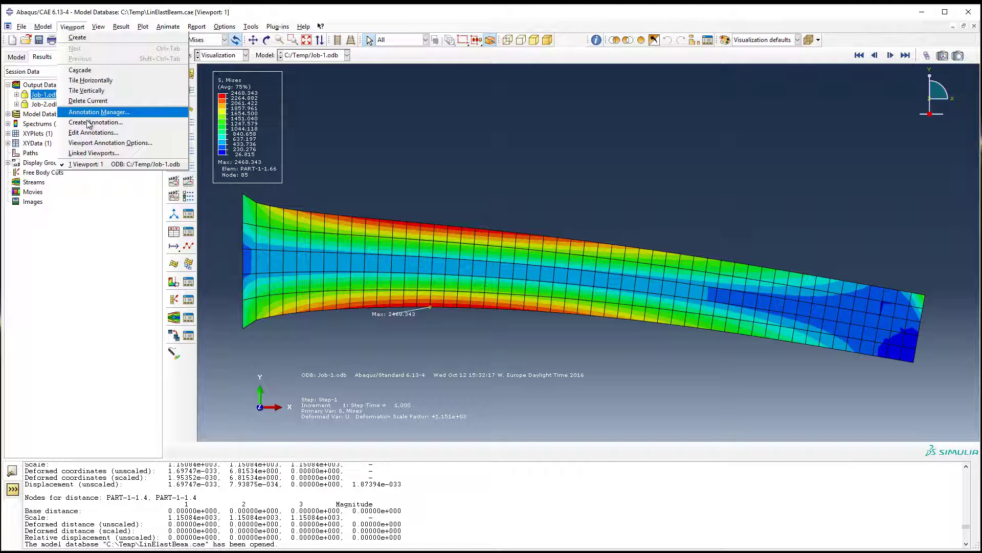
{"action": "left_click", "coordinate": [88, 143]}
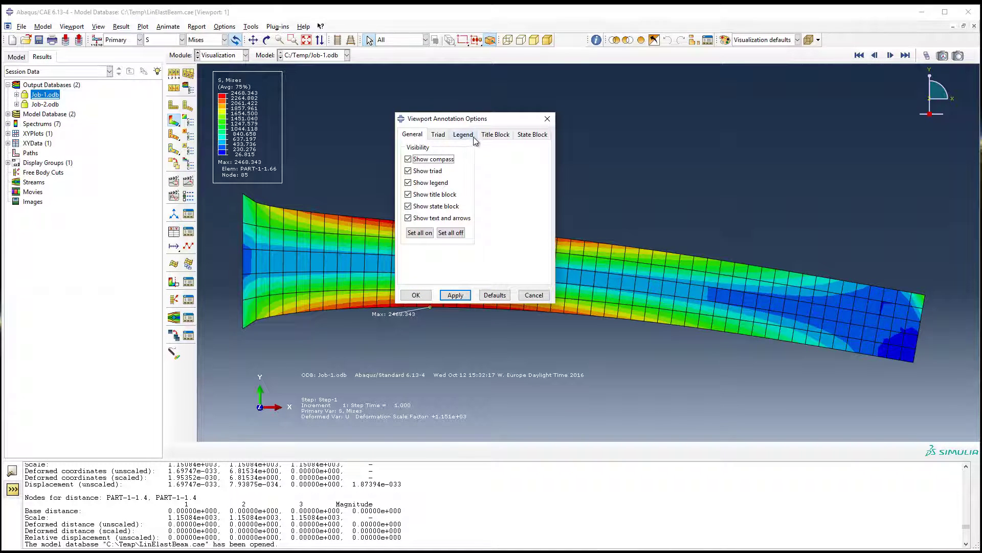
{"action": "left_click", "coordinate": [471, 138]}
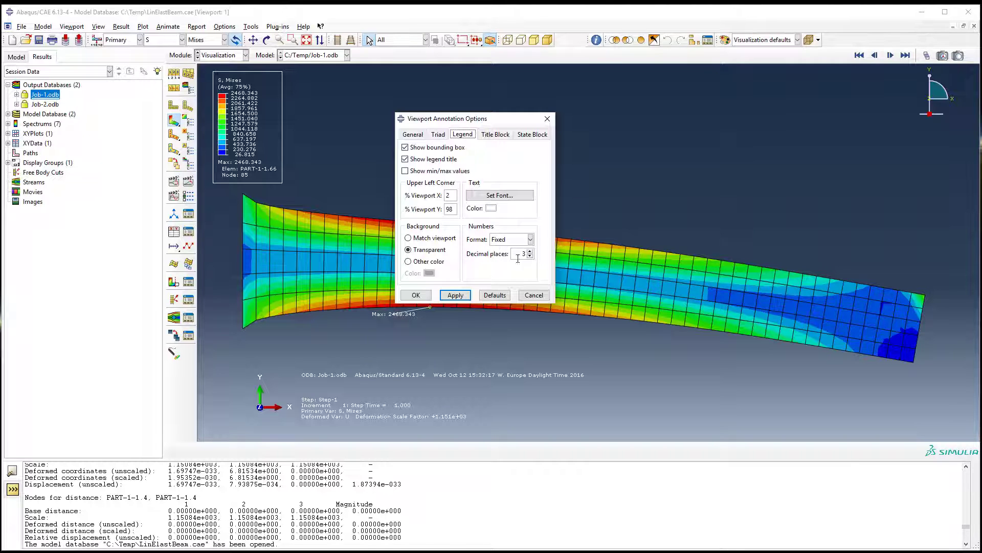
{"action": "left_click", "coordinate": [516, 240]}
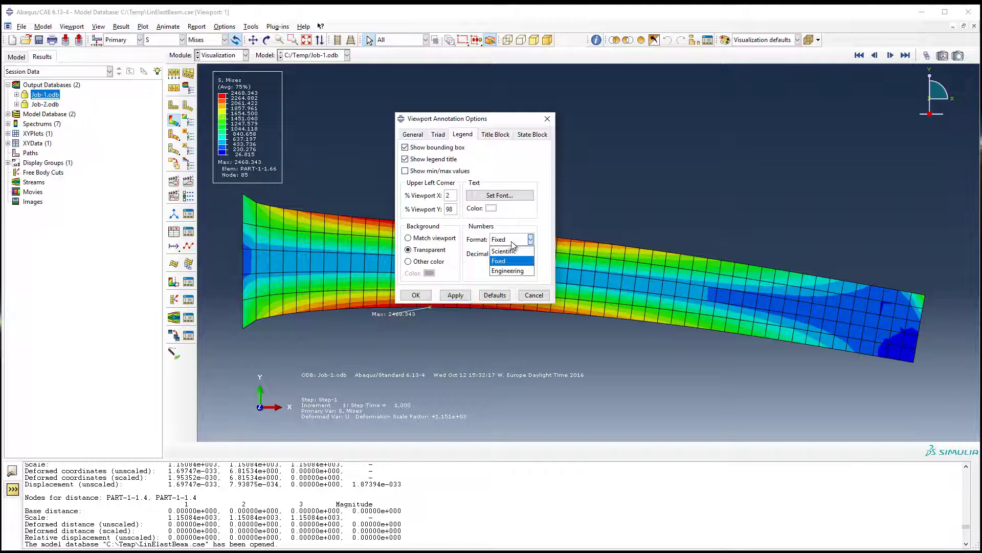
{"action": "left_click", "coordinate": [508, 252]}
{"action": "left_click", "coordinate": [456, 296]}
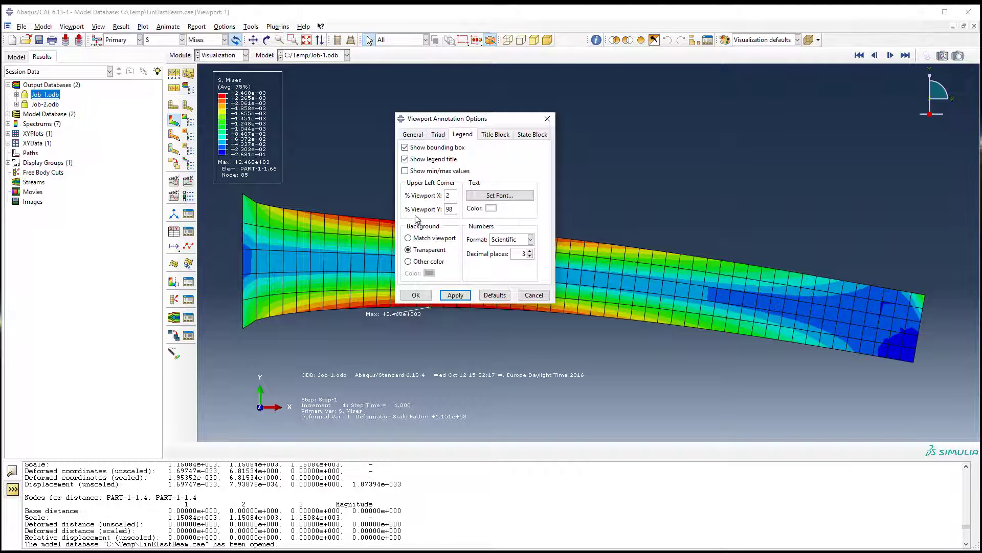
Apply the Engineering number format to the contour legend values
{"action": "left_click", "coordinate": [500, 240]}
{"action": "left_click", "coordinate": [509, 267]}
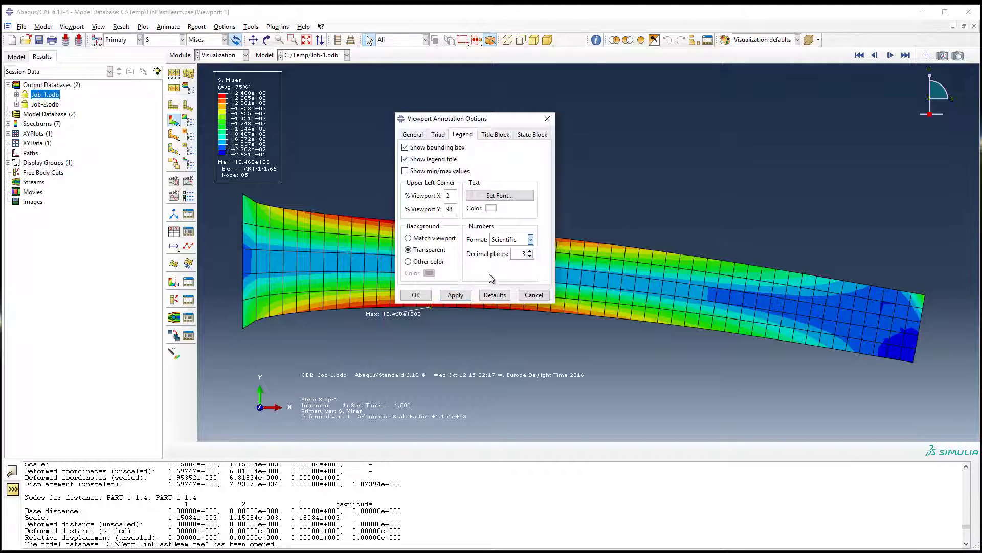
{"action": "left_click", "coordinate": [455, 296]}
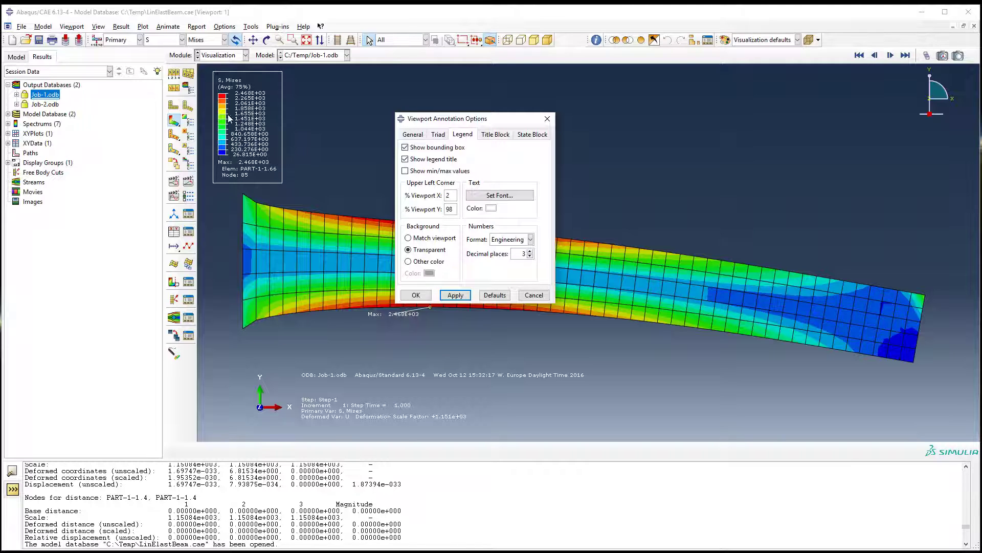
Reduce the legend numbers to 1 decimal place and apply the setting
{"action": "left_click", "coordinate": [530, 256]}
{"action": "left_click", "coordinate": [530, 257]}
{"action": "left_click", "coordinate": [456, 295]}
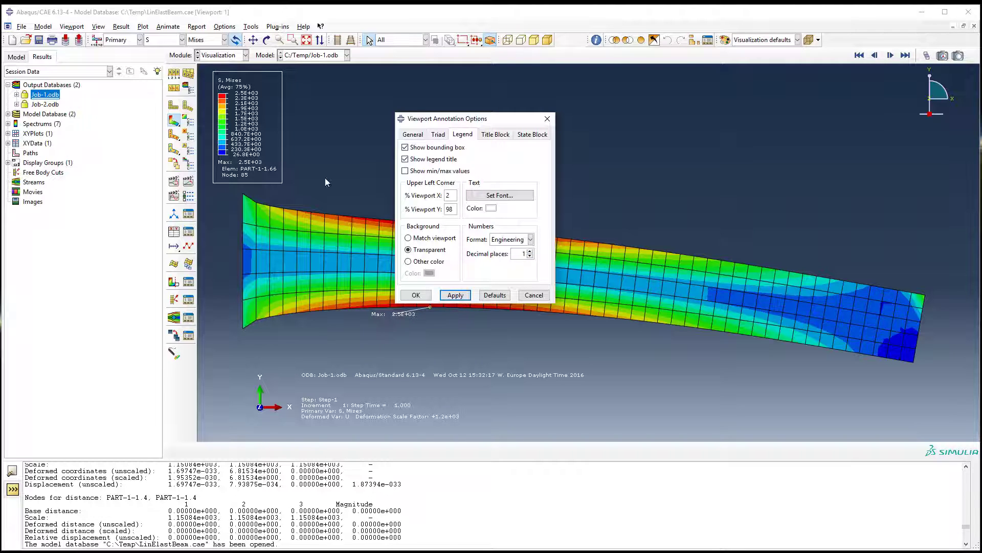
Set the legend numbers to 3 decimal places and accept the viewport annotation options
{"action": "left_click", "coordinate": [530, 250]}
{"action": "left_click", "coordinate": [530, 251]}
{"action": "left_click", "coordinate": [456, 295]}
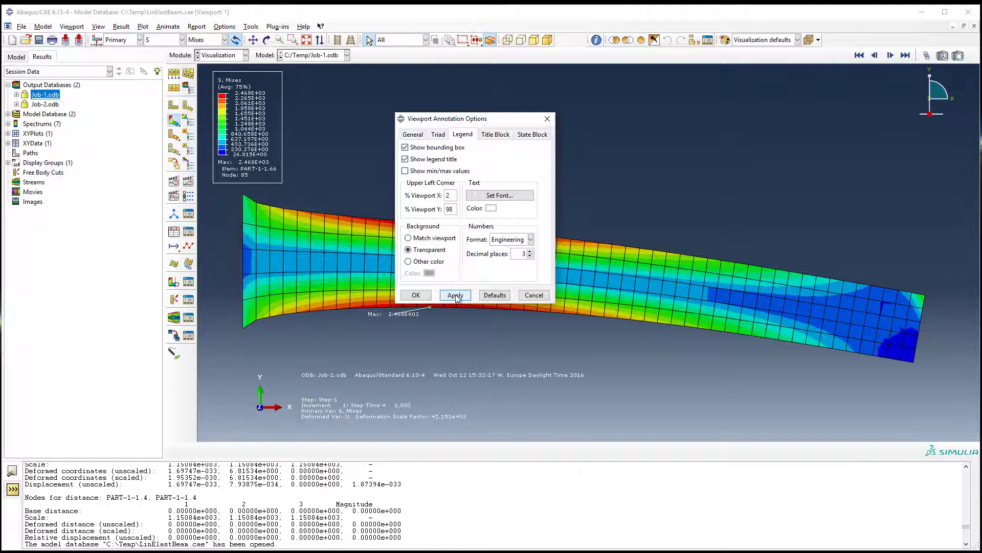
{"action": "left_click", "coordinate": [416, 296]}
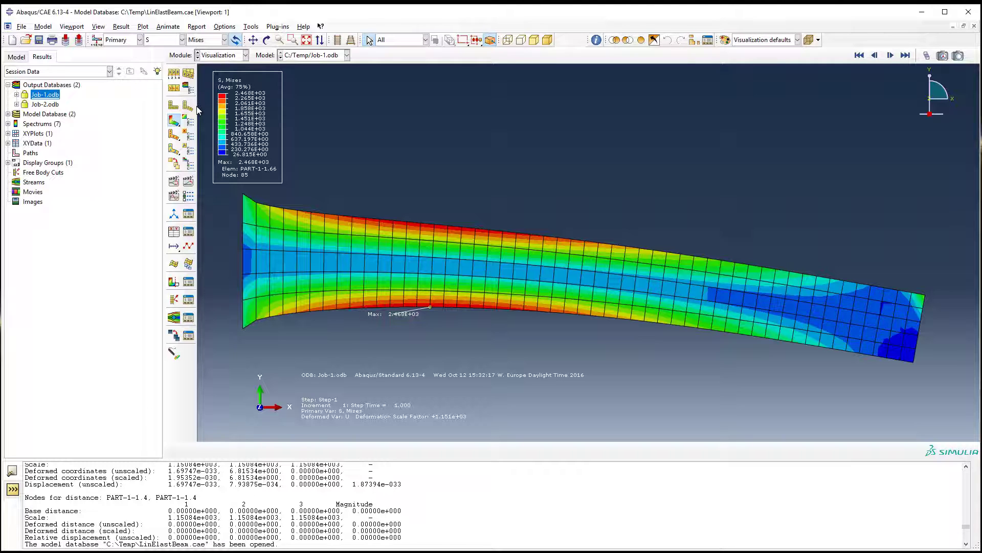
In the common plot options, set a uniform deformation scale factor of 1 and accept it
{"action": "left_click", "coordinate": [178, 76]}
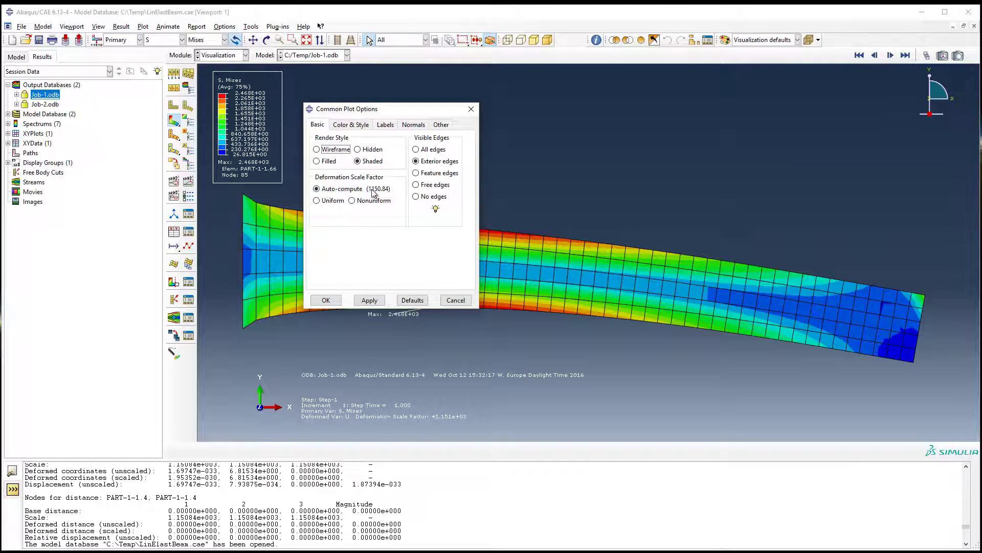
{"action": "left_click", "coordinate": [326, 204]}
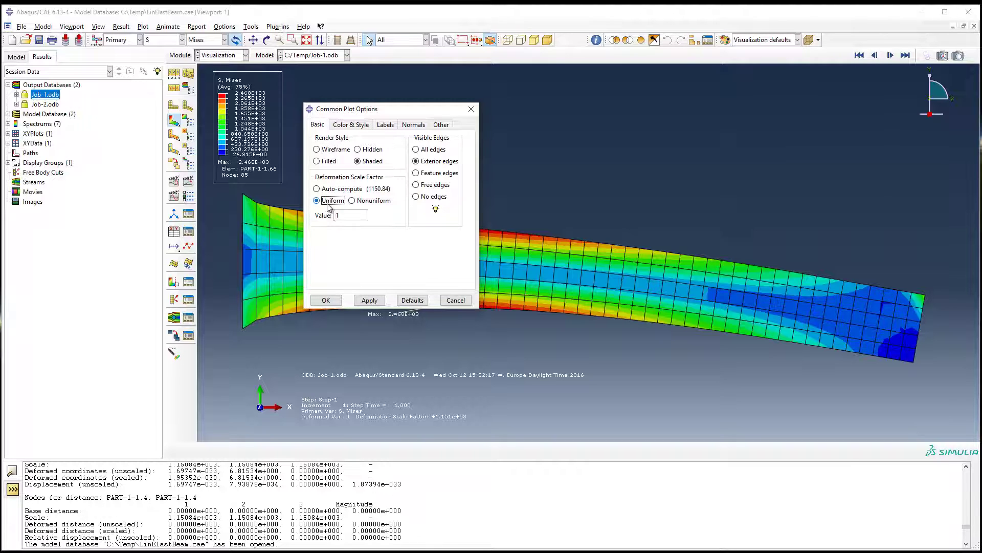
{"action": "left_click", "coordinate": [371, 303]}
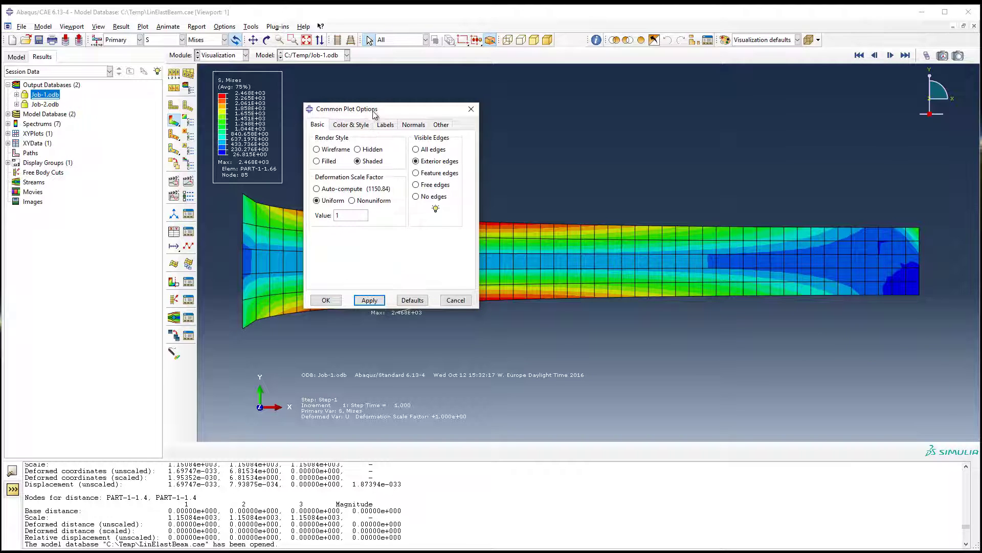
{"action": "left_click_drag", "start_coordinate": [374, 116], "coordinate": [432, 132]}
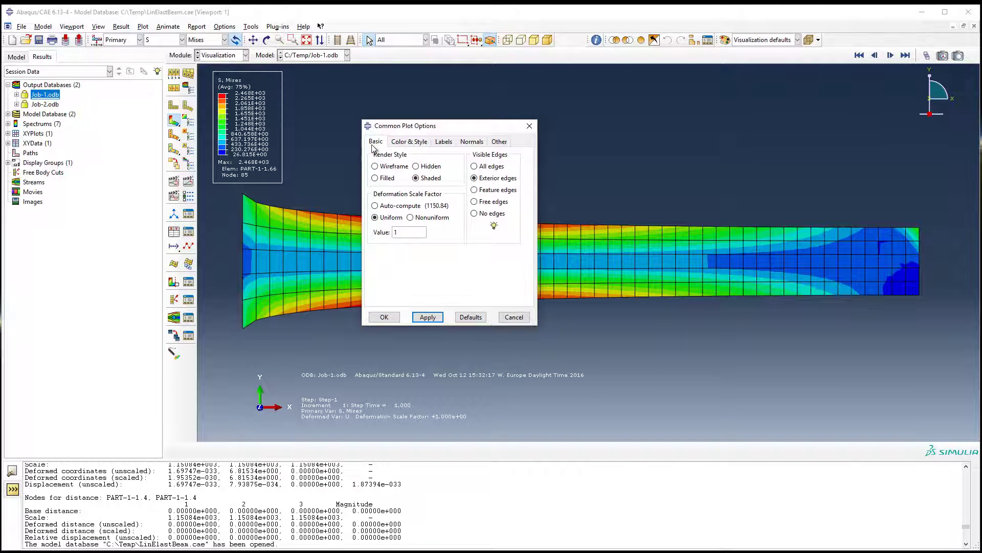
{"action": "left_click", "coordinate": [384, 317]}
Change the primary plotted variable to displacement U, showing its magnitude on the deformed beam
{"action": "left_click", "coordinate": [165, 40]}
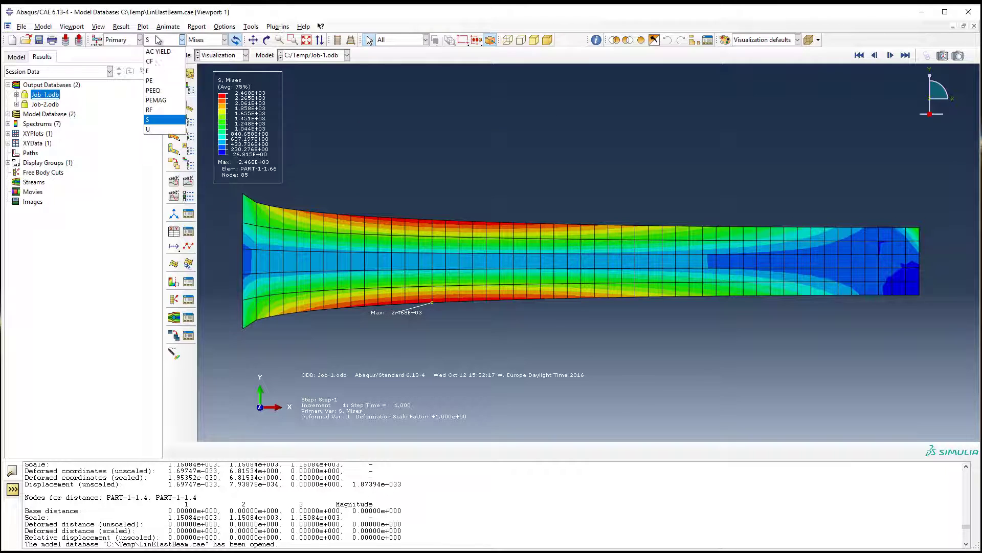
{"action": "left_click", "coordinate": [151, 132]}
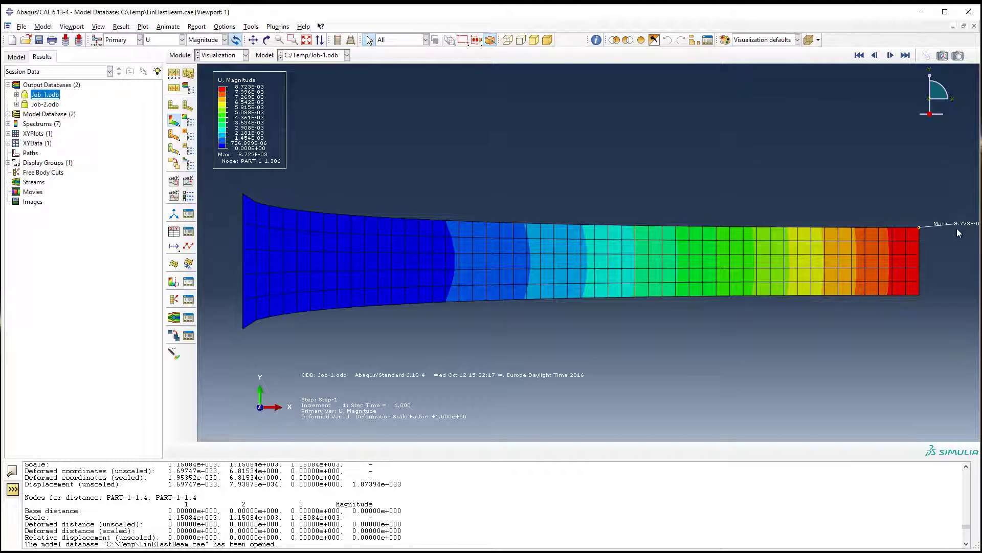
In the contour limits options, turn off the location display for the maximum value and apply it
{"action": "left_click", "coordinate": [188, 123]}
{"action": "left_click", "coordinate": [113, 179]}
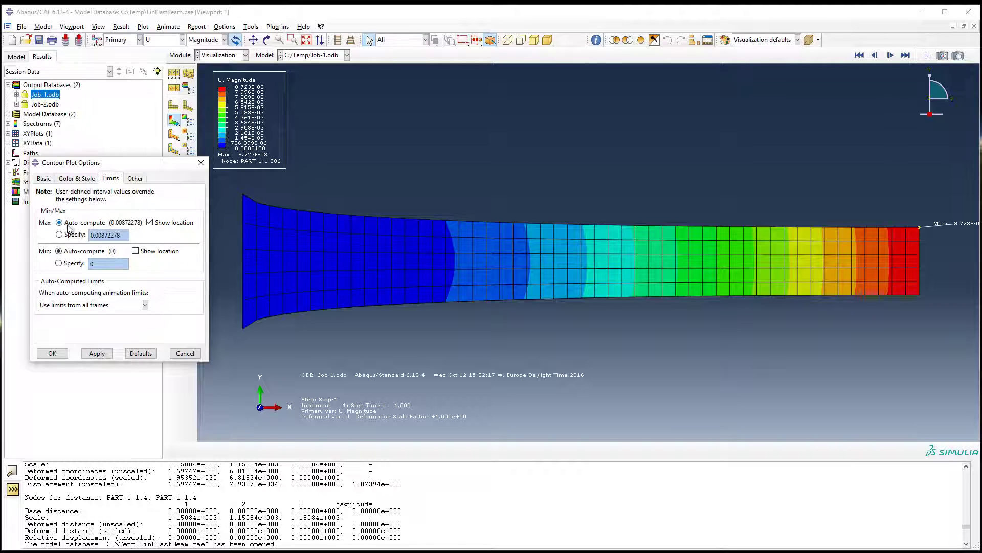
{"action": "left_click", "coordinate": [175, 223]}
{"action": "left_click", "coordinate": [103, 351]}
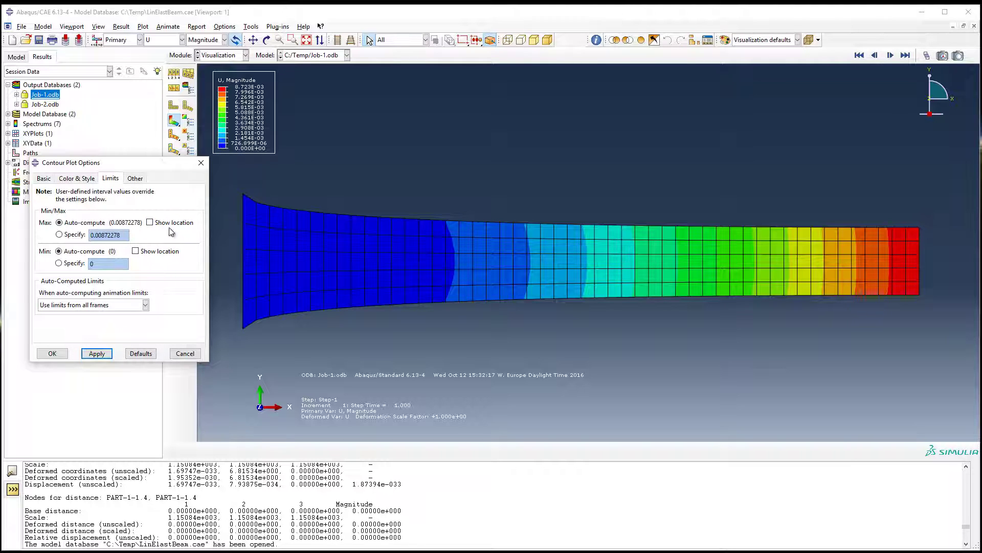
Turn the location display for the maximum contour value back on and apply it
{"action": "left_click", "coordinate": [169, 224]}
{"action": "left_click", "coordinate": [100, 350]}
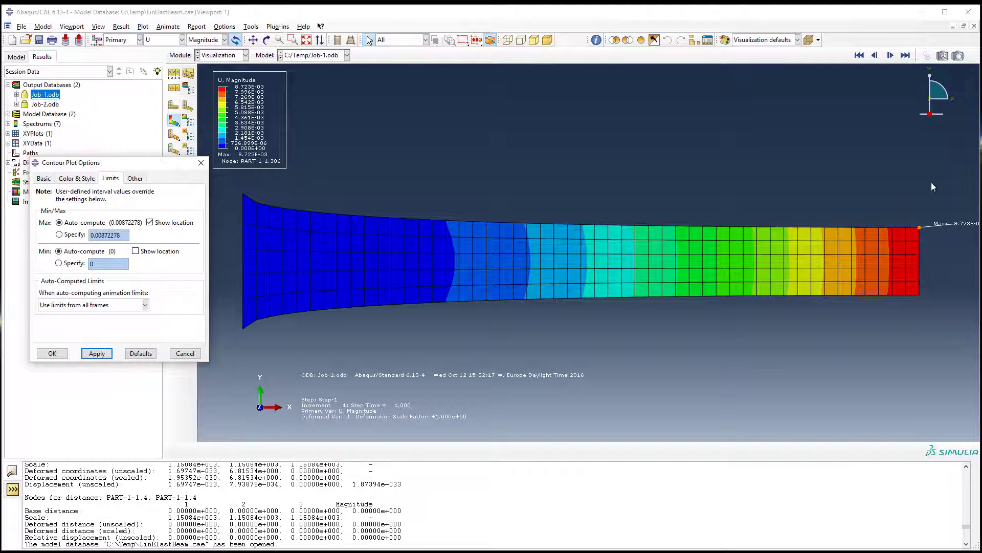
{"action": "right_click", "coordinate": [917, 232]}
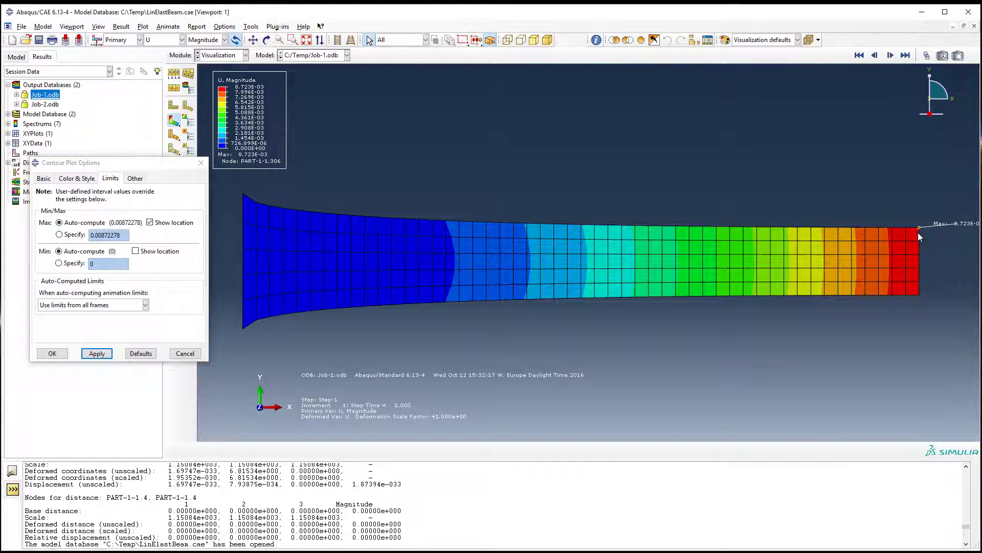
{"action": "left_click", "coordinate": [779, 202]}
{"action": "left_click", "coordinate": [75, 235]}
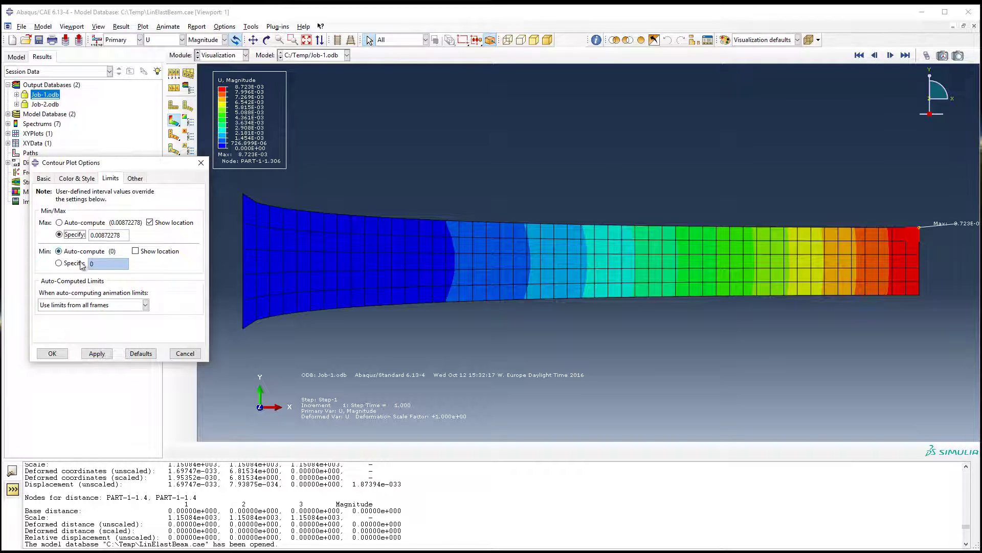
{"action": "left_click", "coordinate": [77, 223]}
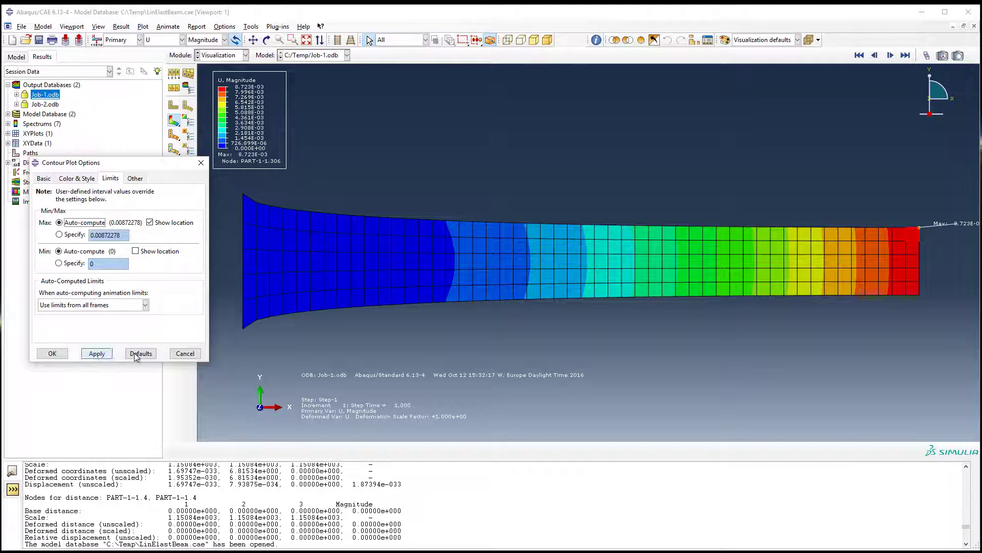
{"action": "left_click", "coordinate": [185, 353]}
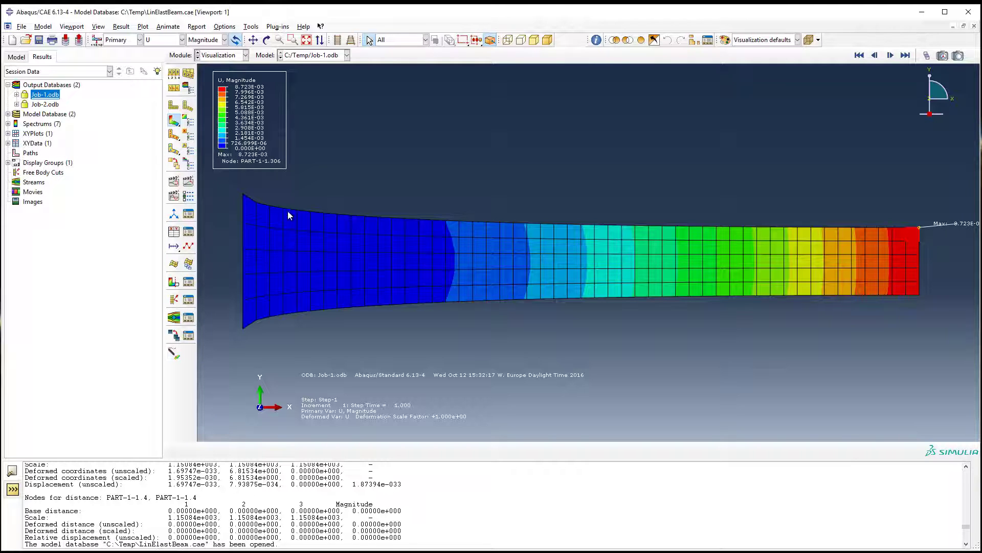